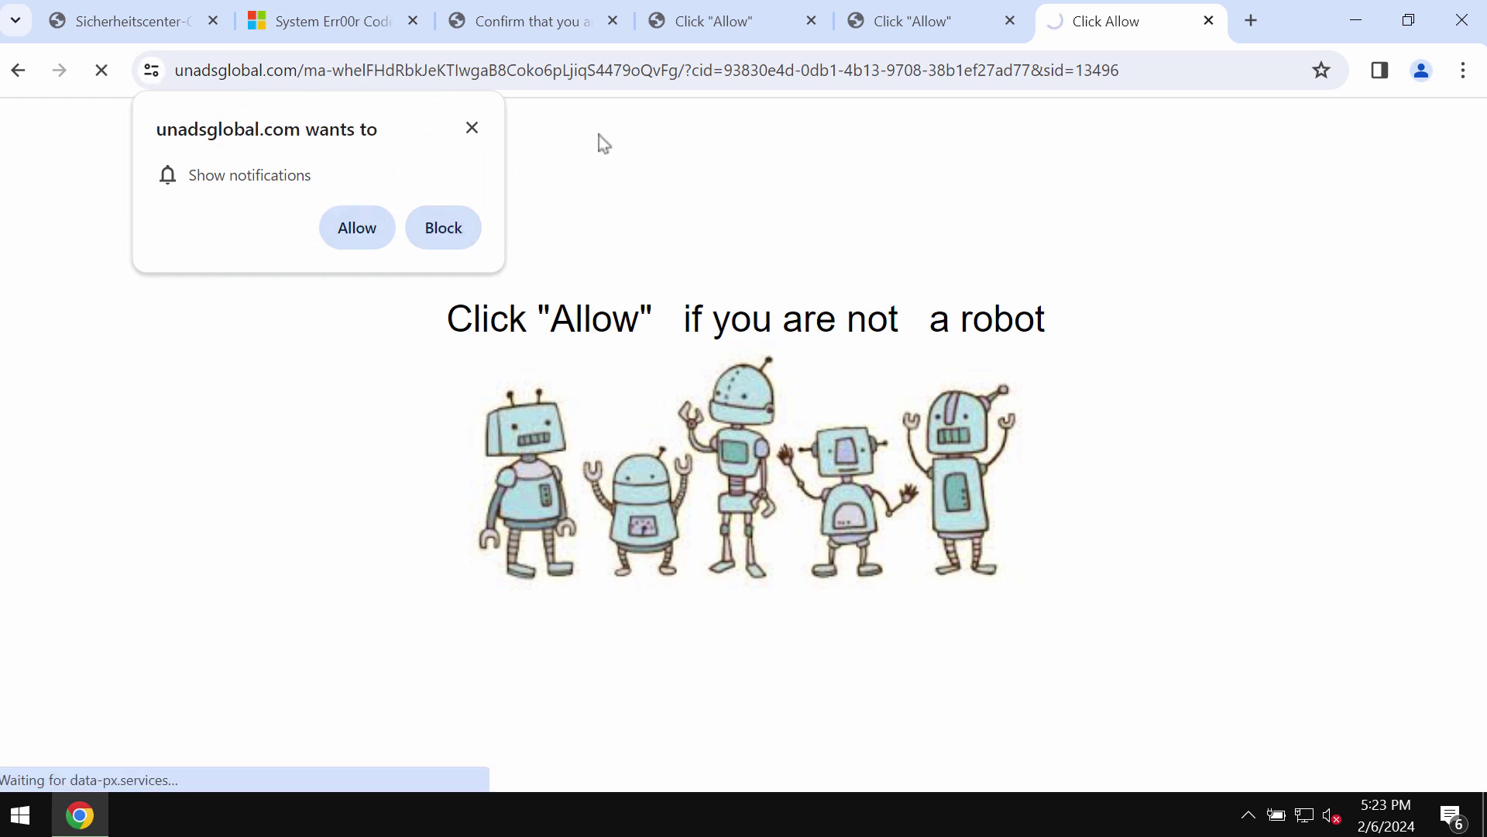
Allow unadsglobal.com to show notifications and let the tab redirect to McAfee Total Protection
left_click(711, 56)
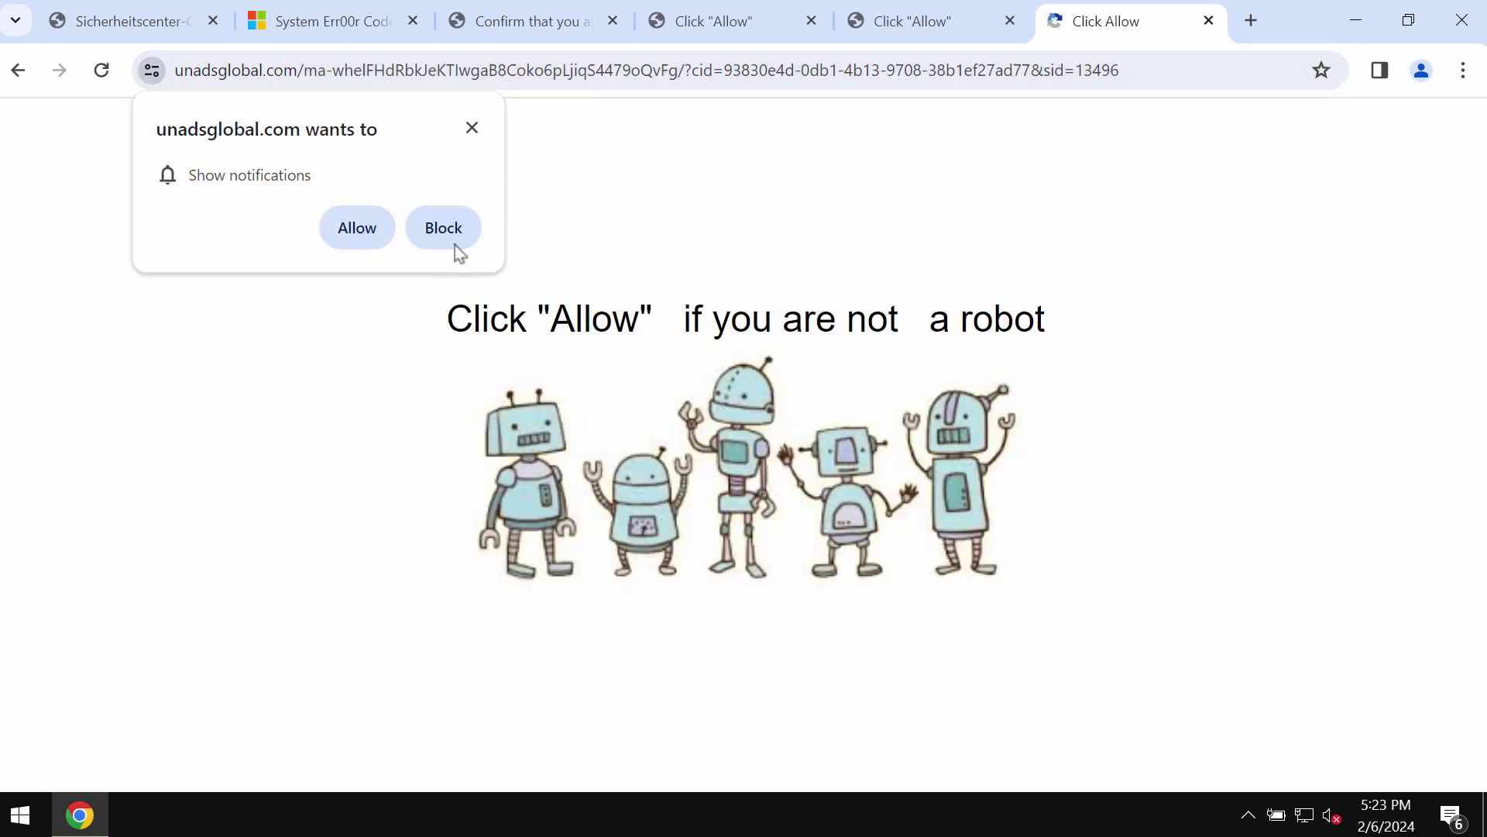
left_click(365, 245)
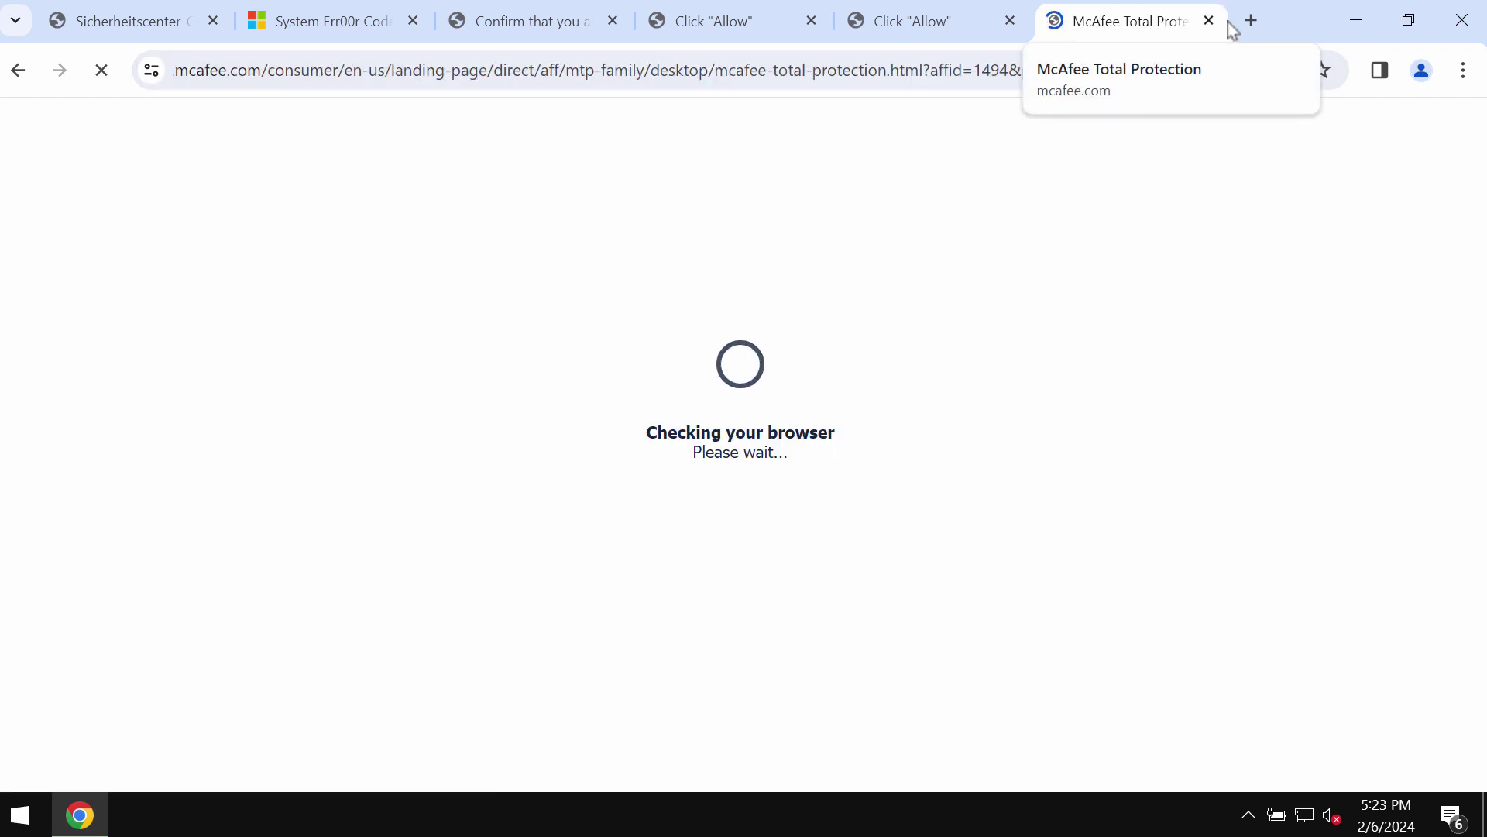
Replace the McAfee tab with a new blank tab and open Chrome Settings
left_click(1250, 21)
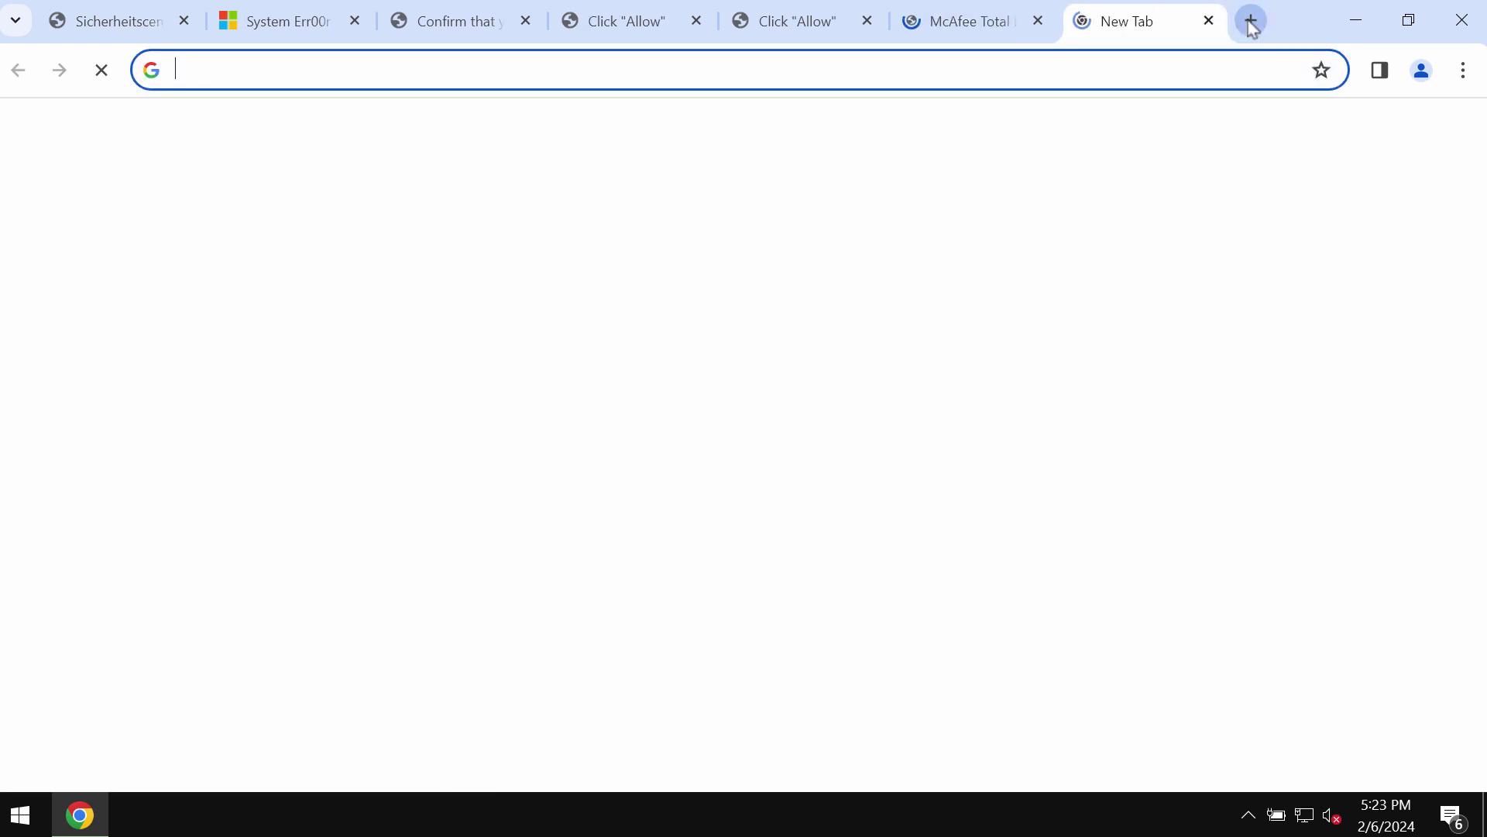
left_click(1038, 21)
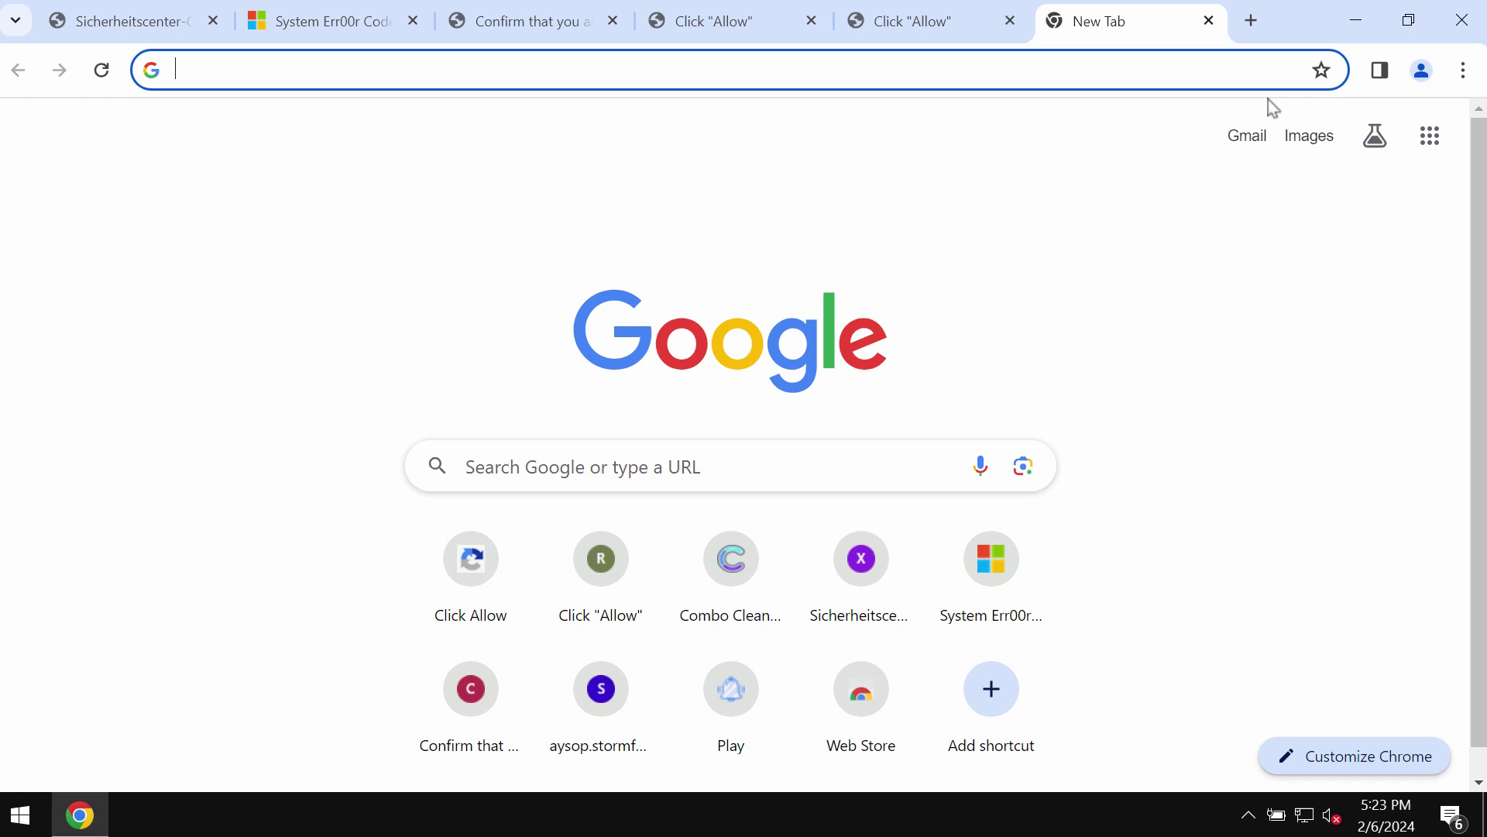
left_click(1461, 71)
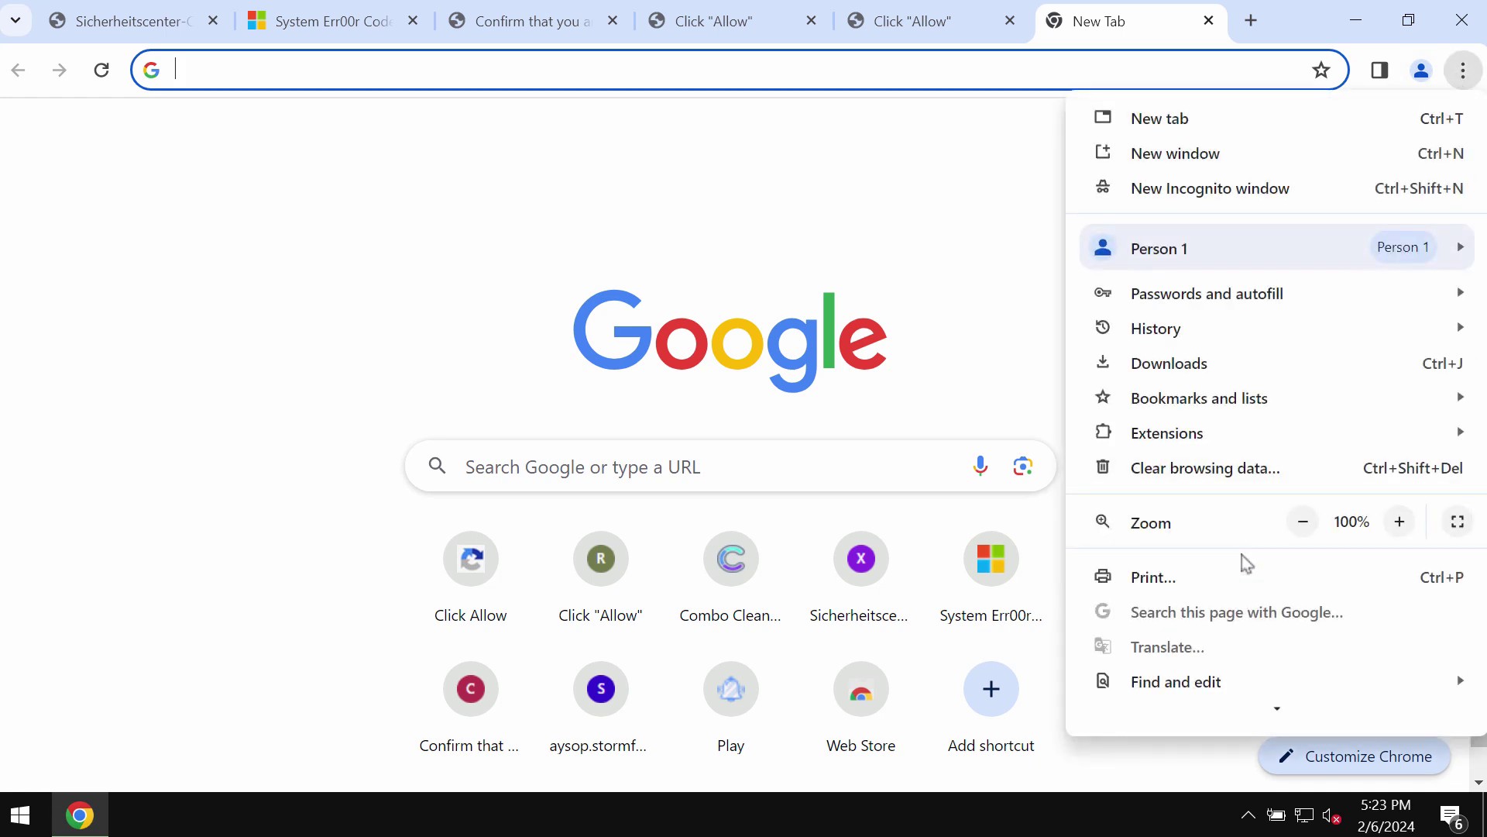
scroll(1240, 565, "down", 1)
scroll(1241, 564, "down", 1)
scroll(1231, 631, "down", 1)
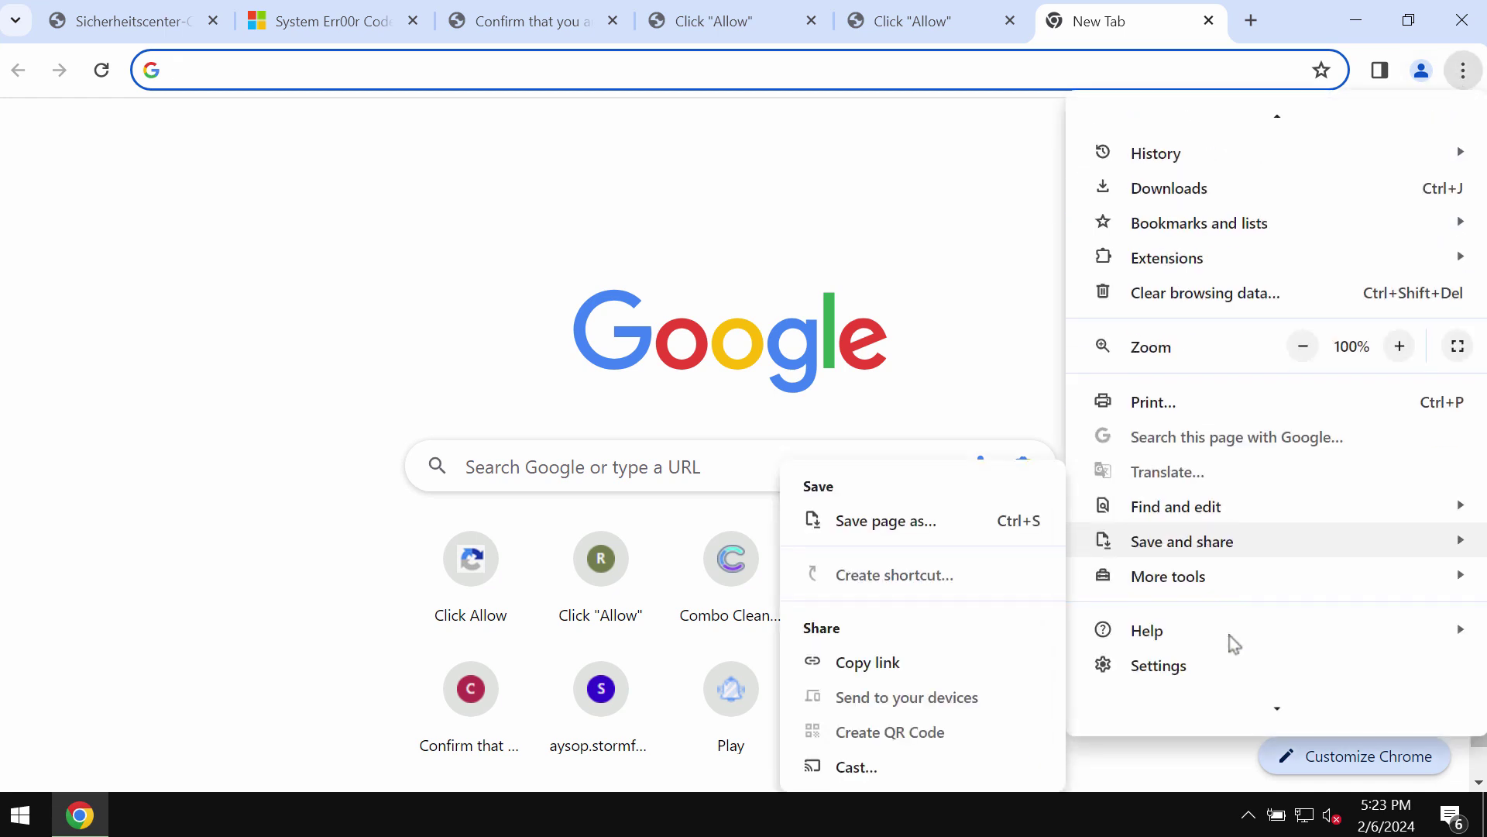
left_click(1205, 670)
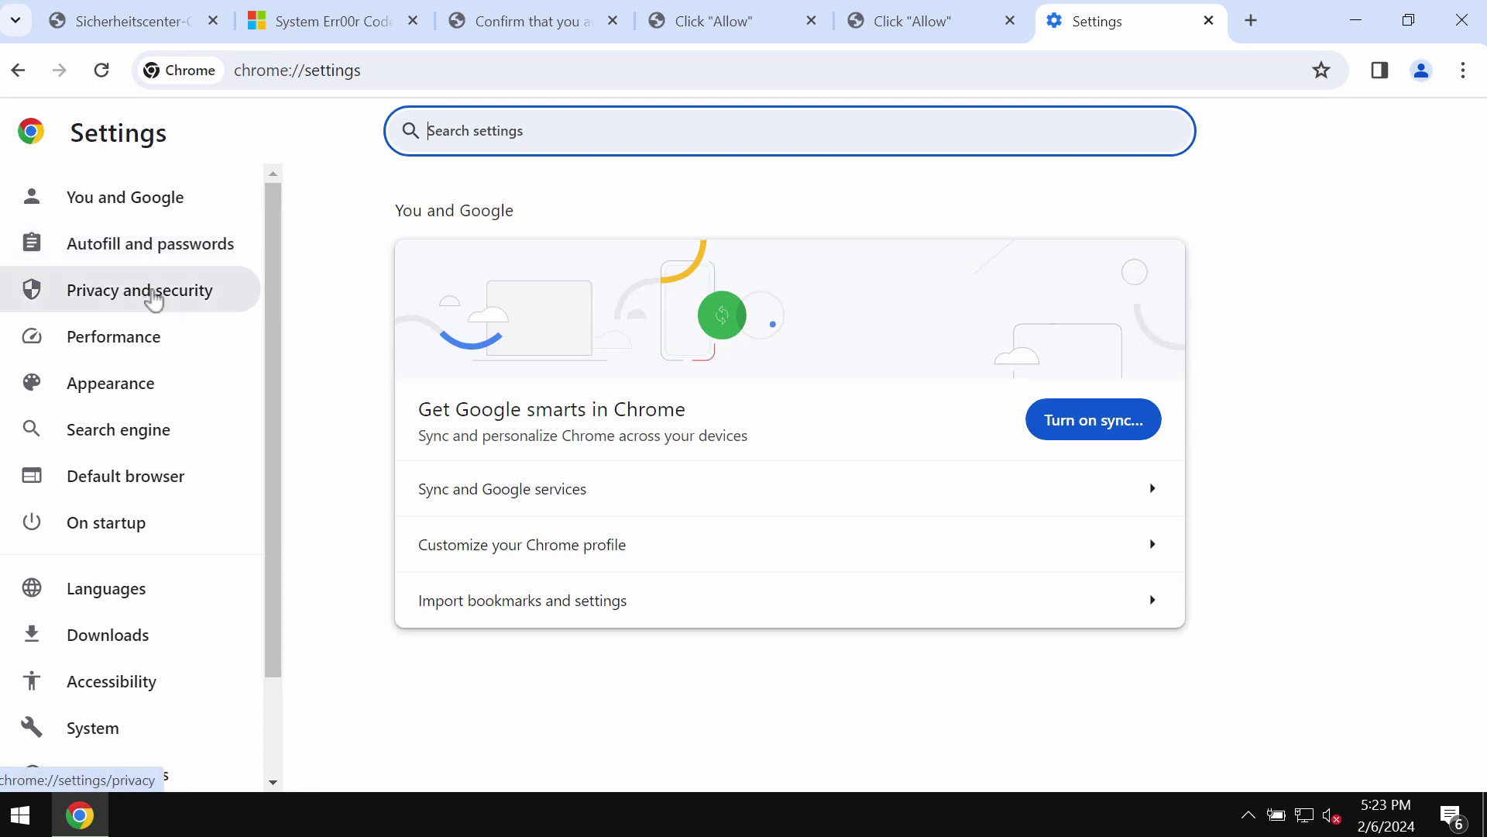
Go to Privacy and security's Site settings to view the site permissions list
left_click(152, 298)
scroll(493, 420, "down", 3)
scroll(493, 420, "down", 2)
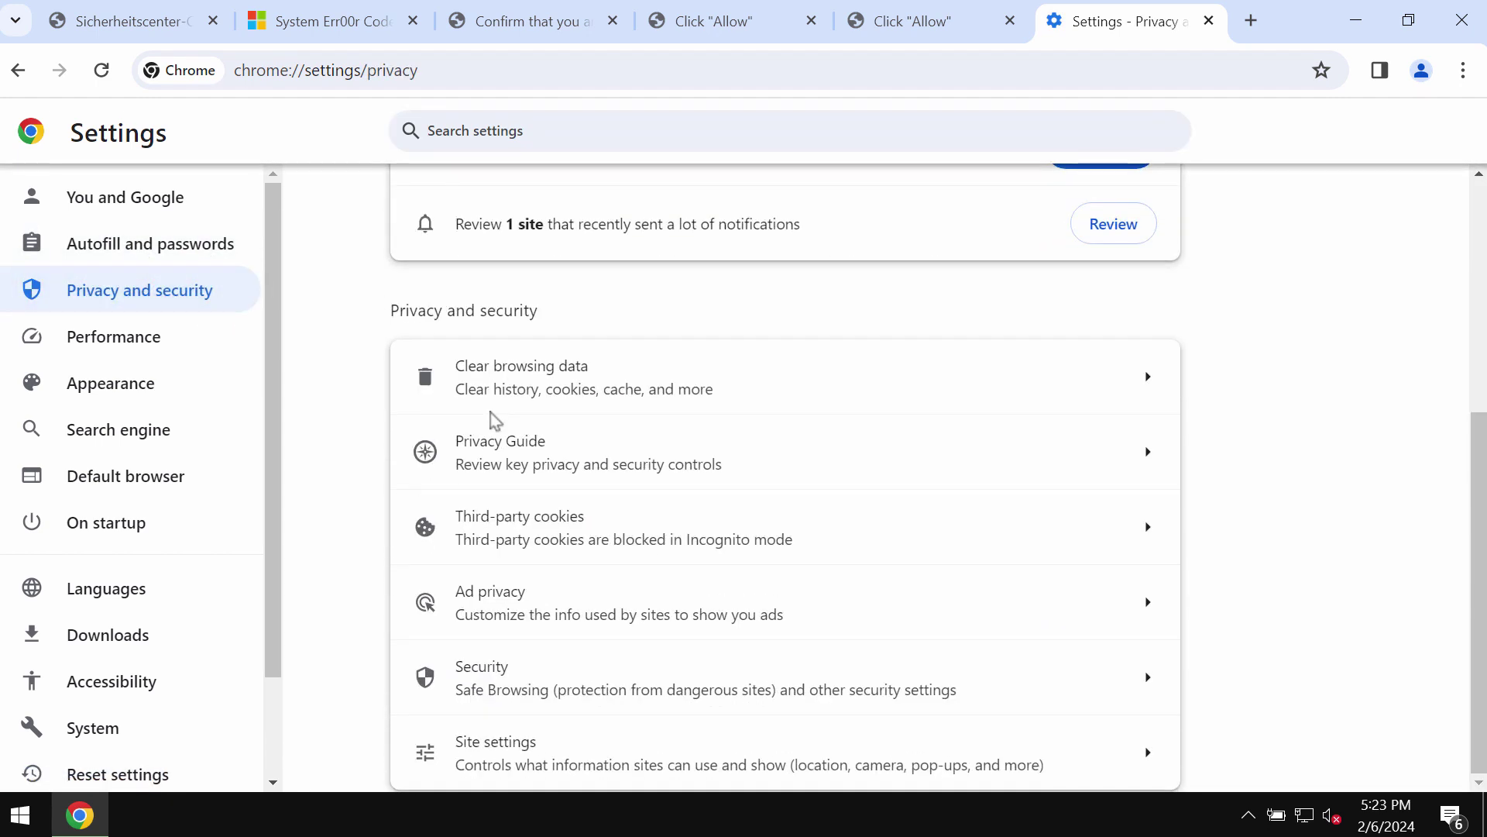
left_click(521, 755)
scroll(586, 635, "down", 3)
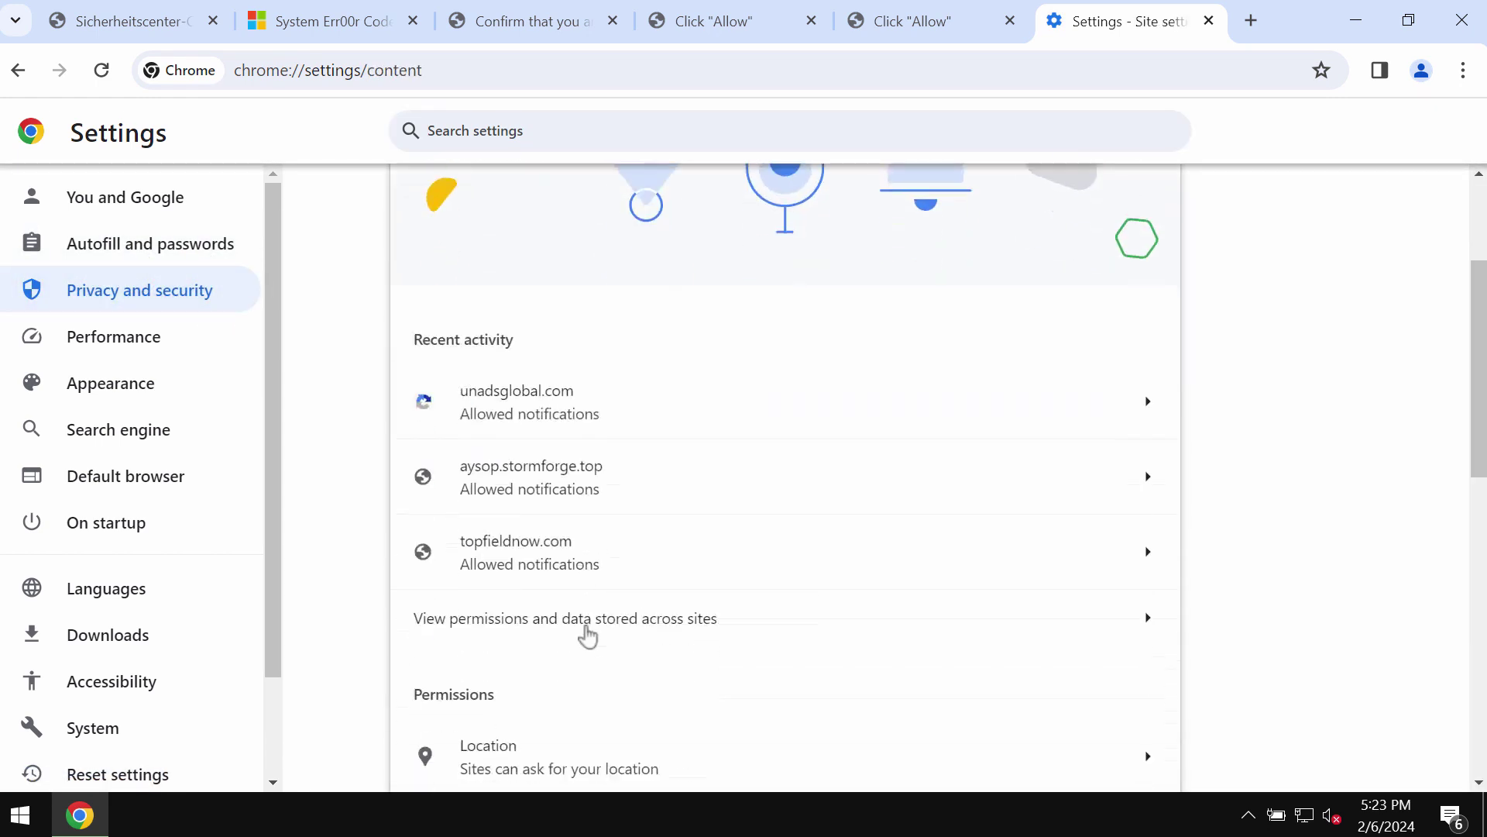
scroll(577, 634, "down", 2)
scroll(589, 637, "down", 1)
scroll(573, 646, "down", 4)
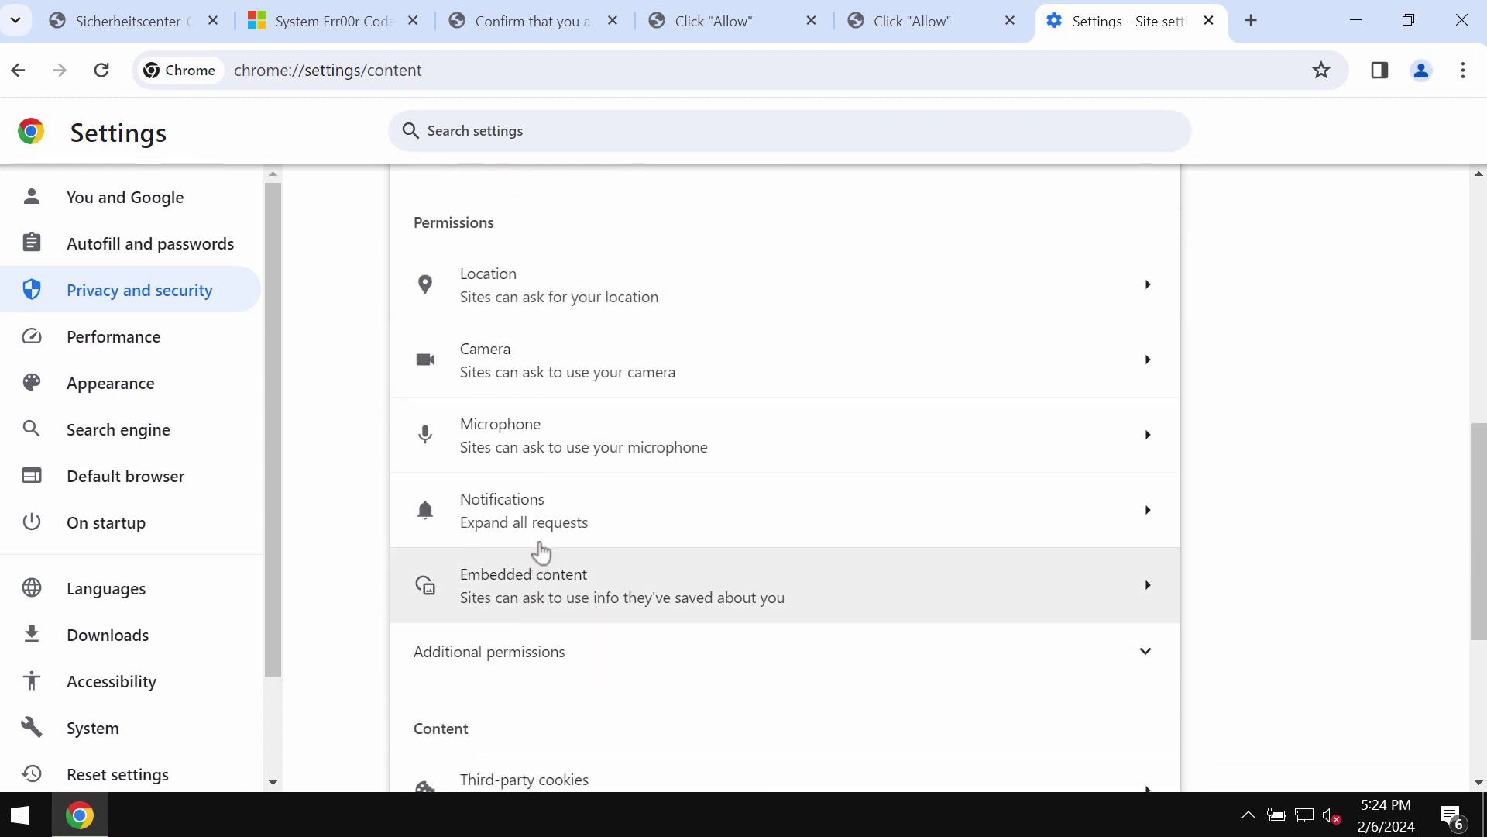
Remove news-hexuma, oneadvupfordesign, onevenadvnow and sadrettinnow from allowed notification sites
left_click(541, 542)
scroll(610, 518, "down", 5)
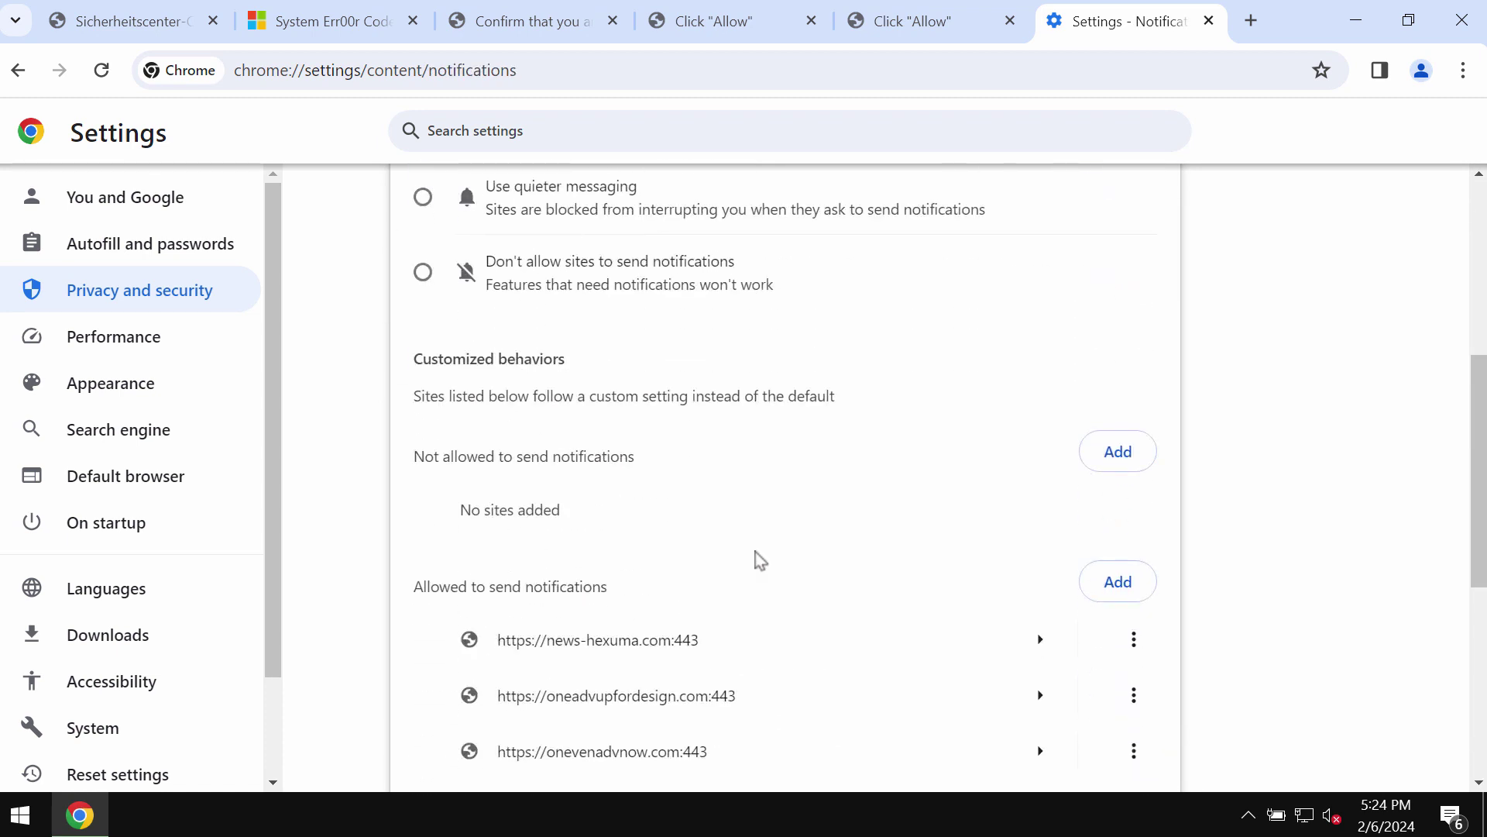
scroll(896, 591, "down", 3)
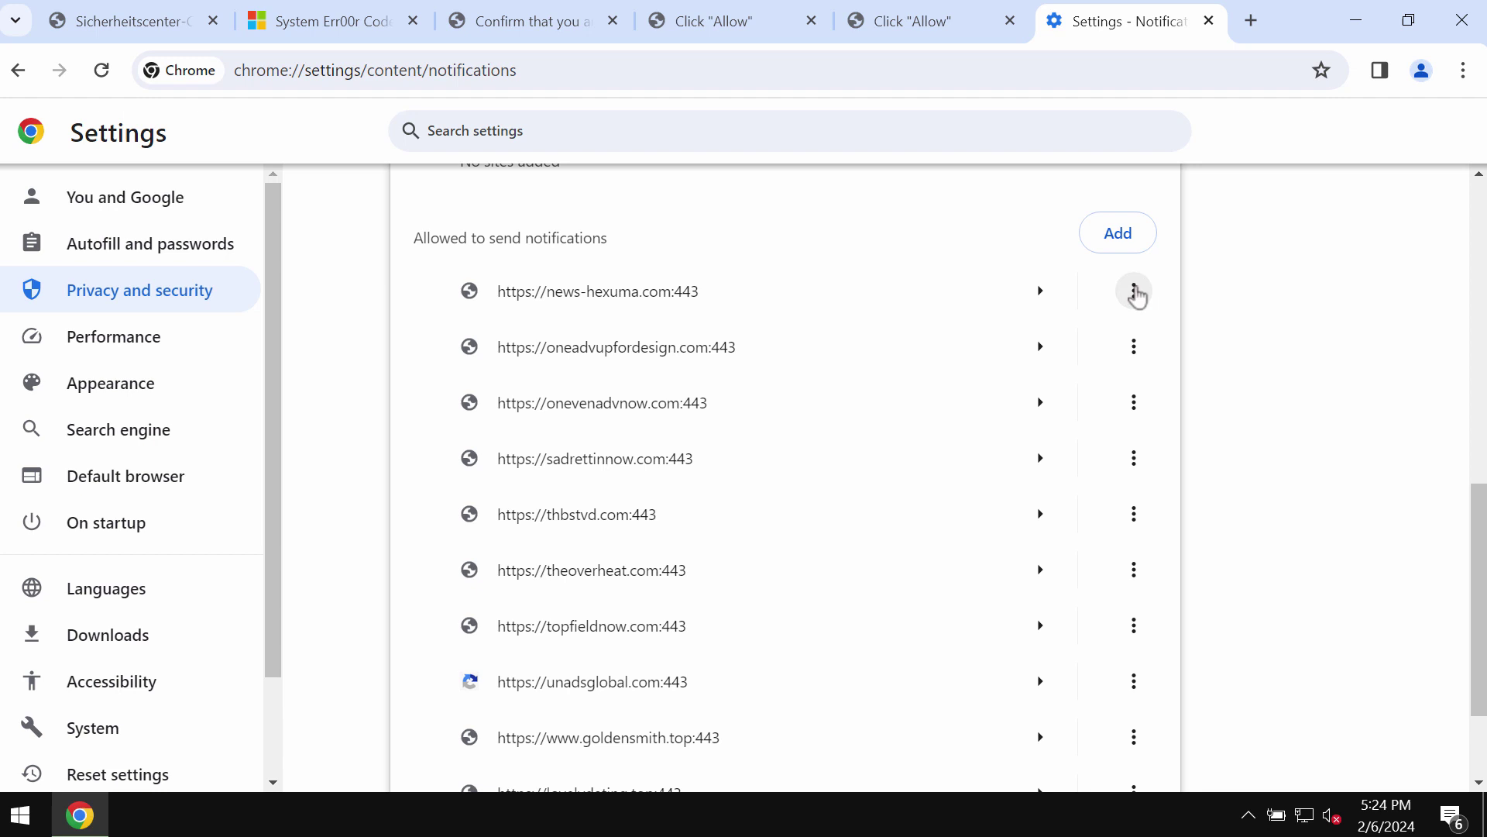
left_click(1134, 292)
left_click(1092, 391)
left_click(1134, 292)
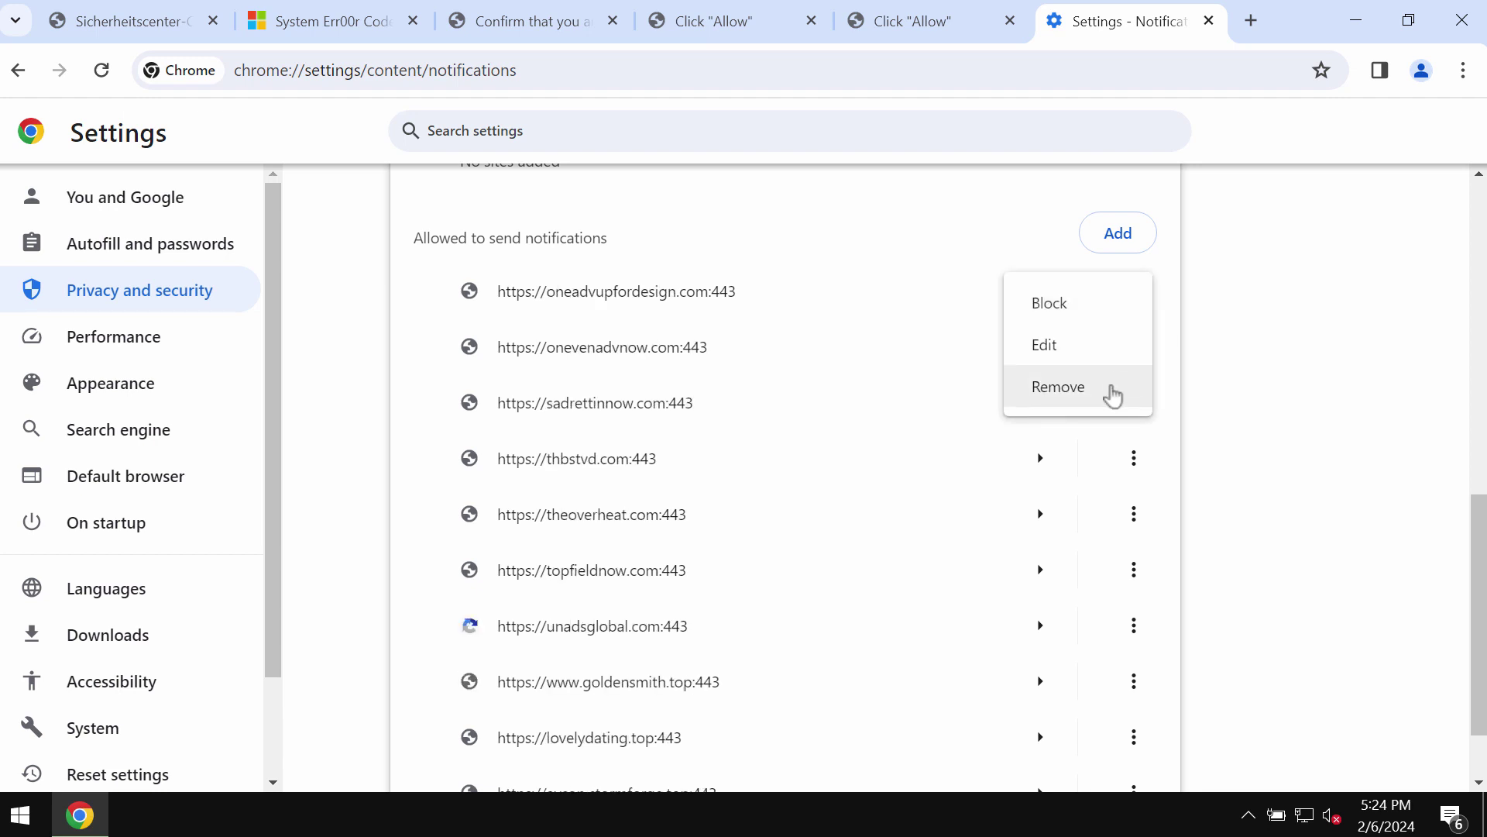
left_click(1112, 390)
left_click(1134, 292)
left_click(1119, 383)
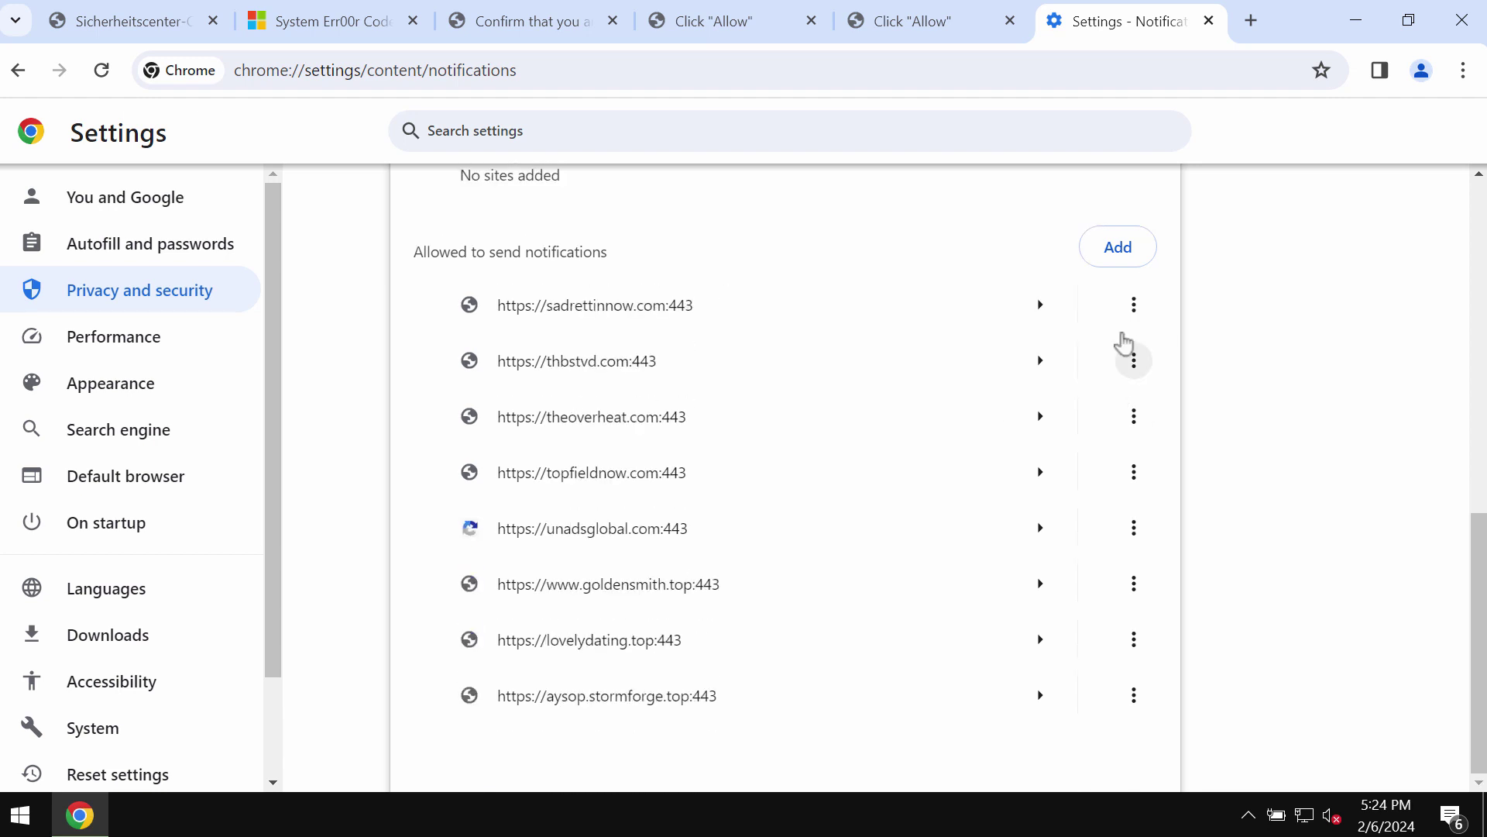
left_click(1133, 302)
left_click(1083, 401)
Go to combocleaner.com in the current tab
left_click(729, 67)
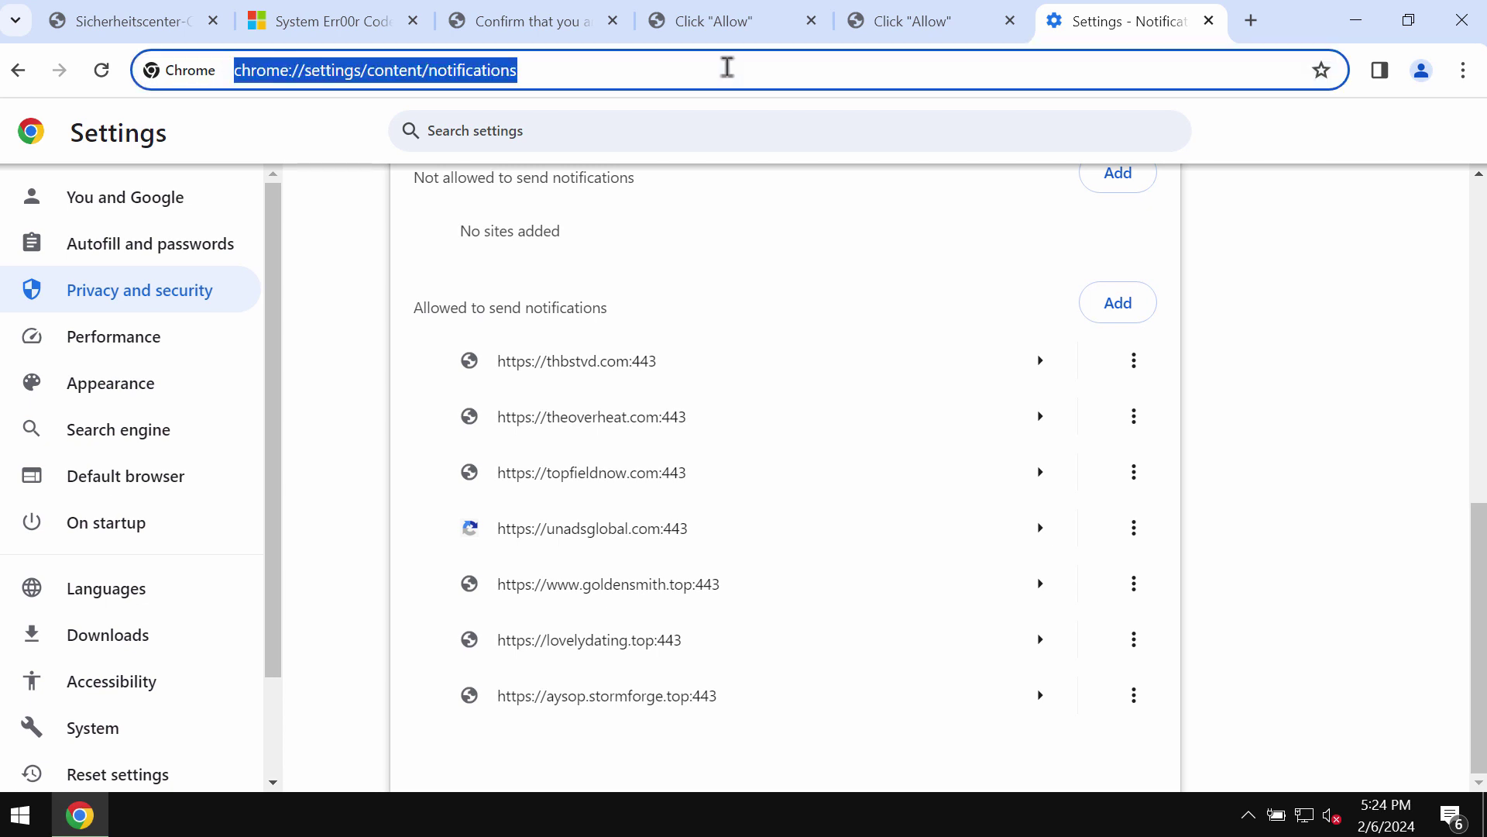
type("combocleaner.com")
key("Return")
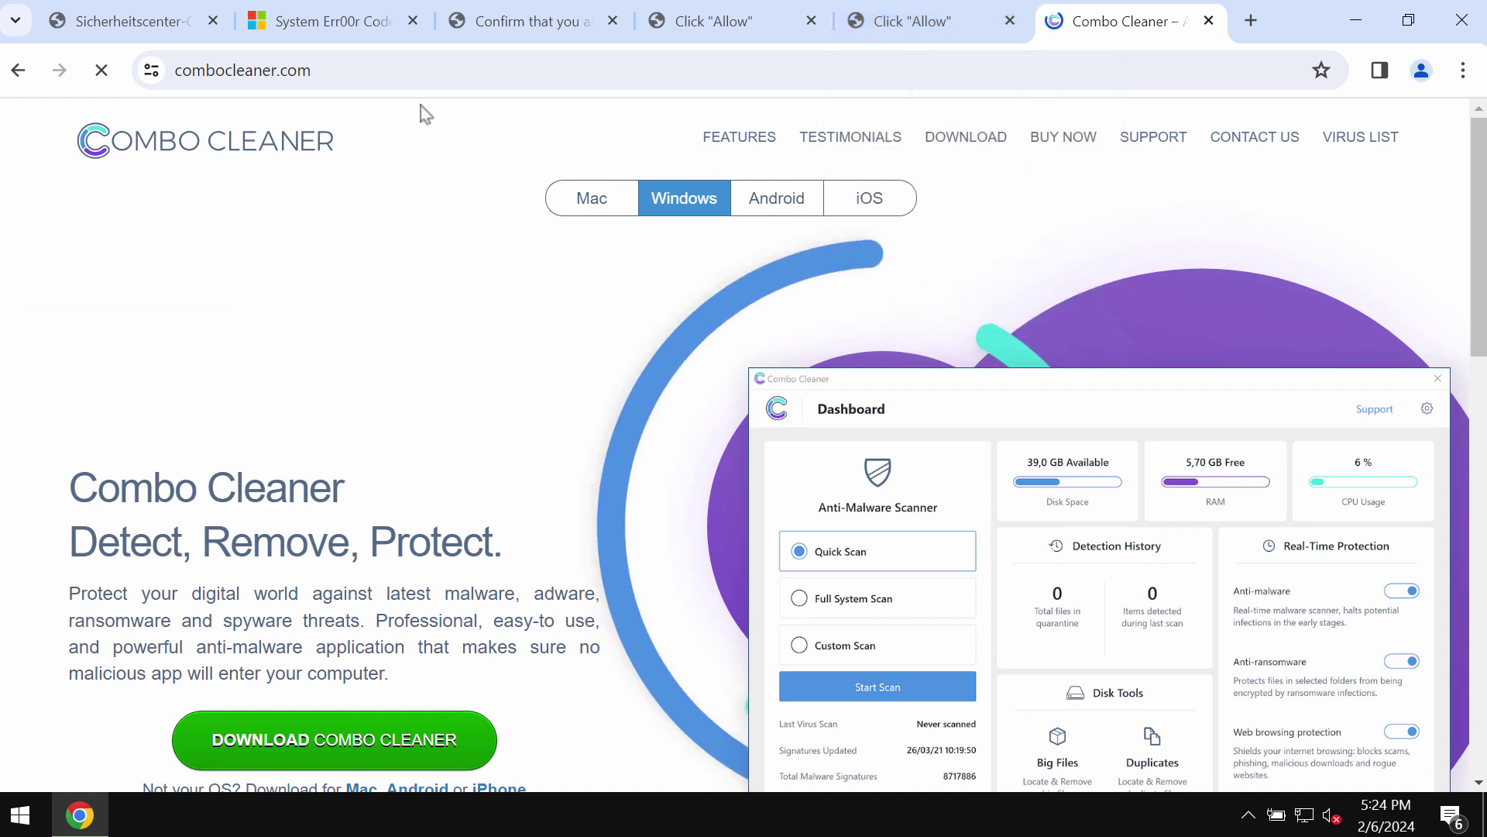
Minimize Chrome and launch Combo Cleaner from its desktop icon
left_click(1356, 20)
double_click(42, 426)
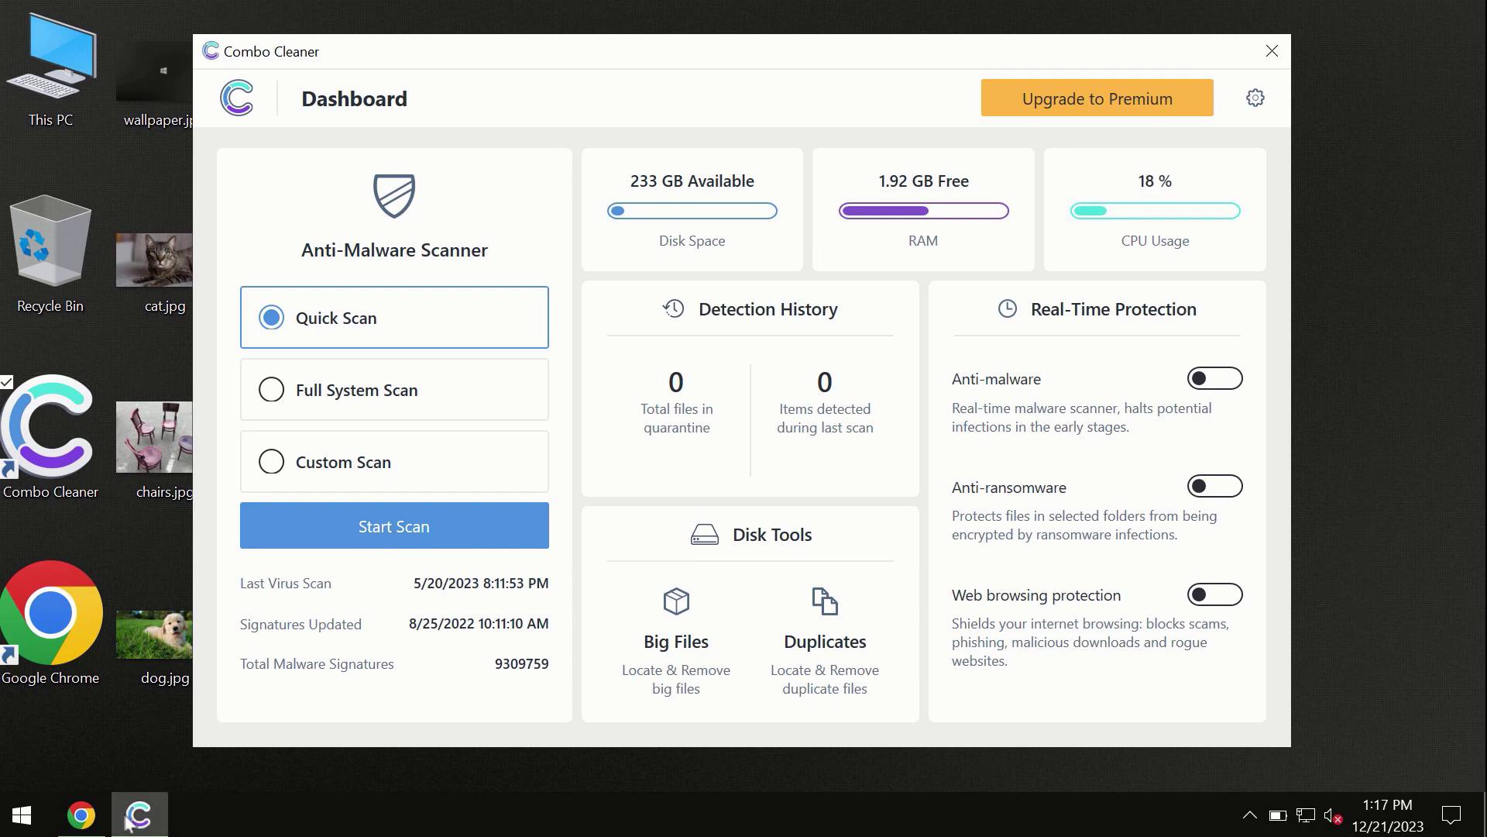
mouse_move(79, 815)
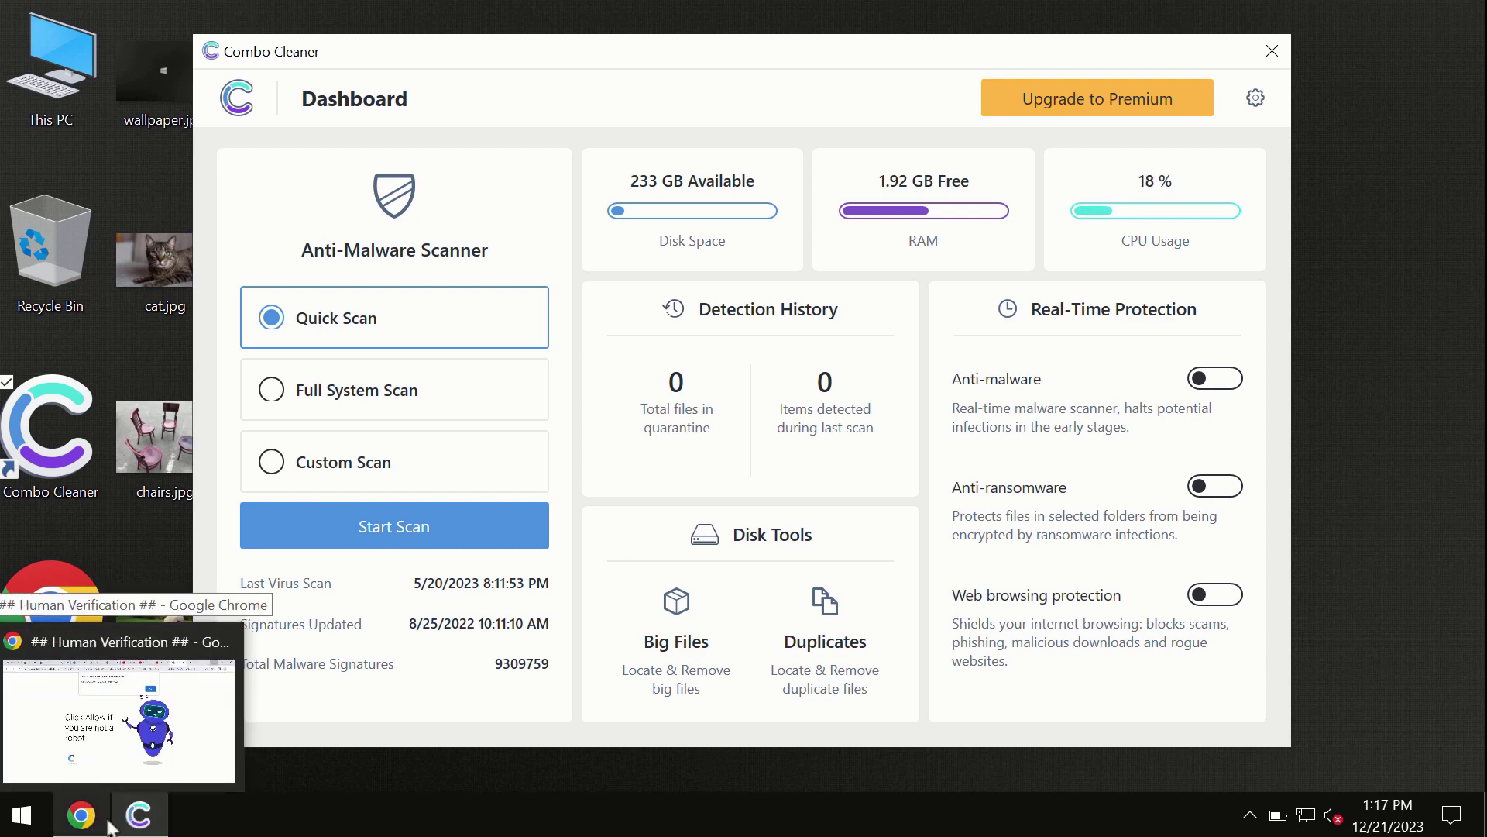
Reopen combocleaner.com in a new Chrome tab using the address bar suggestion
left_click(108, 825)
left_click(1204, 17)
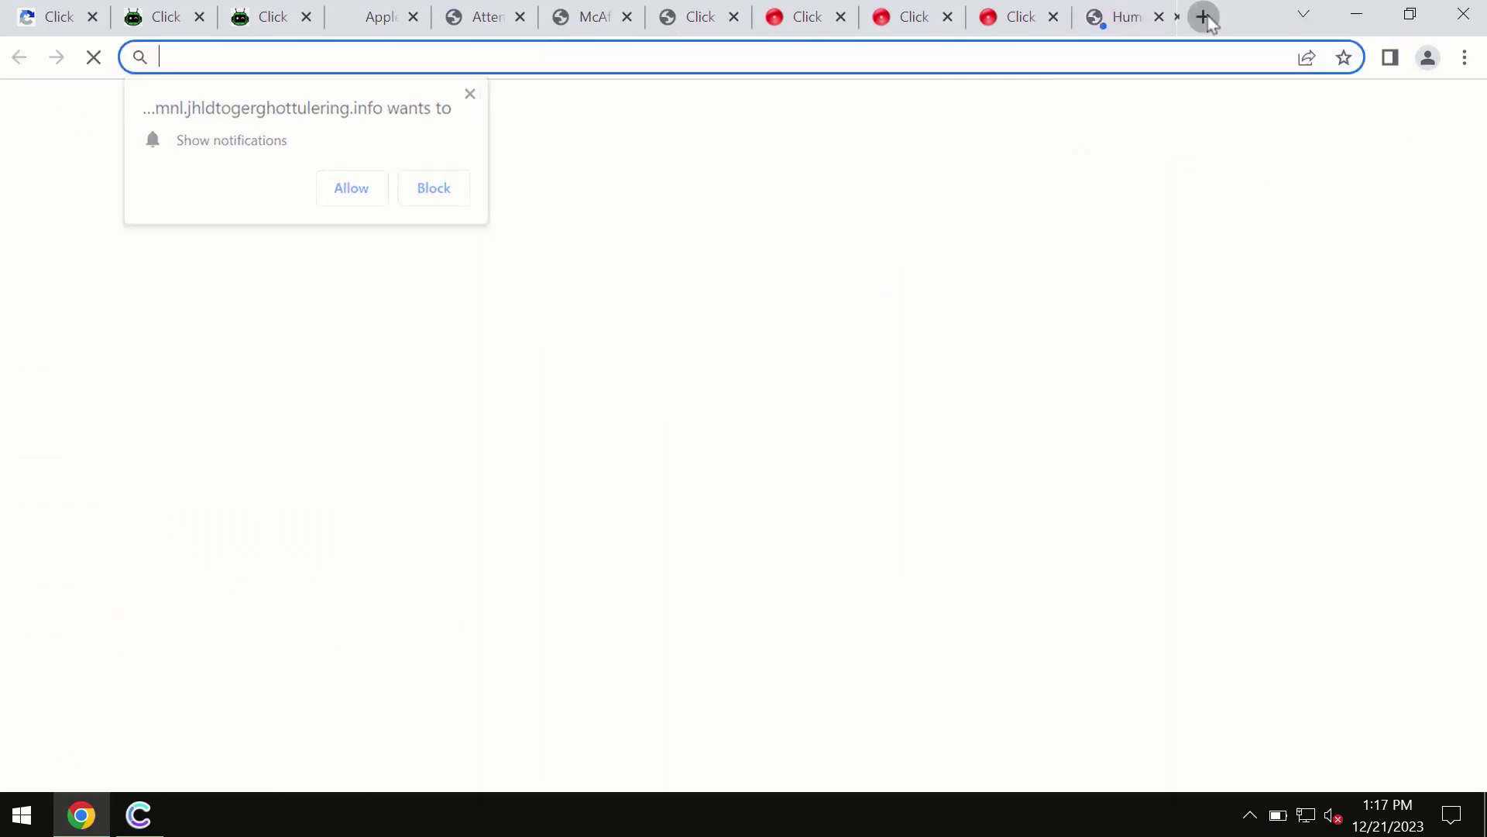
type("c")
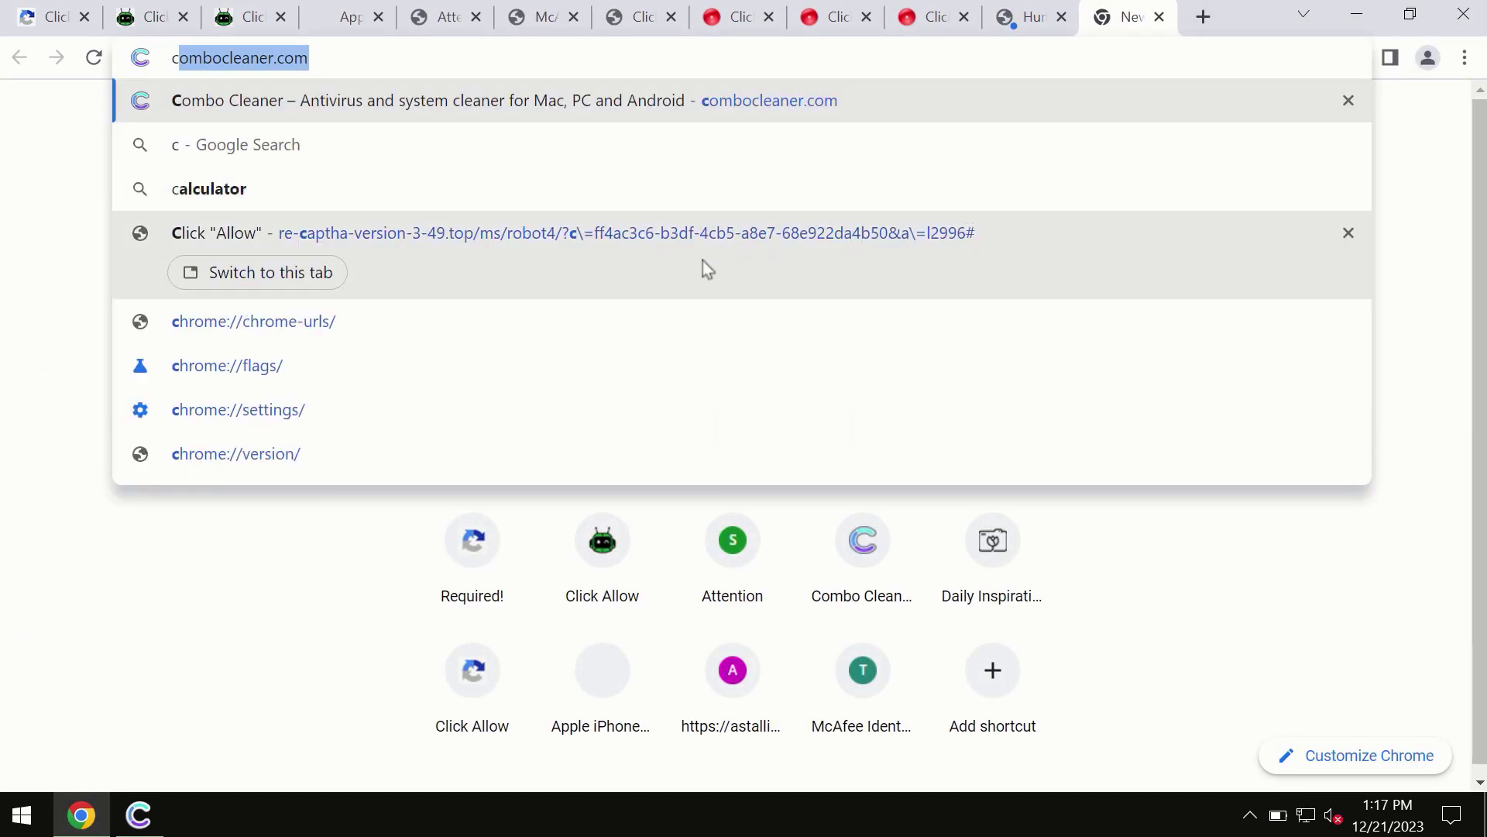
left_click(701, 99)
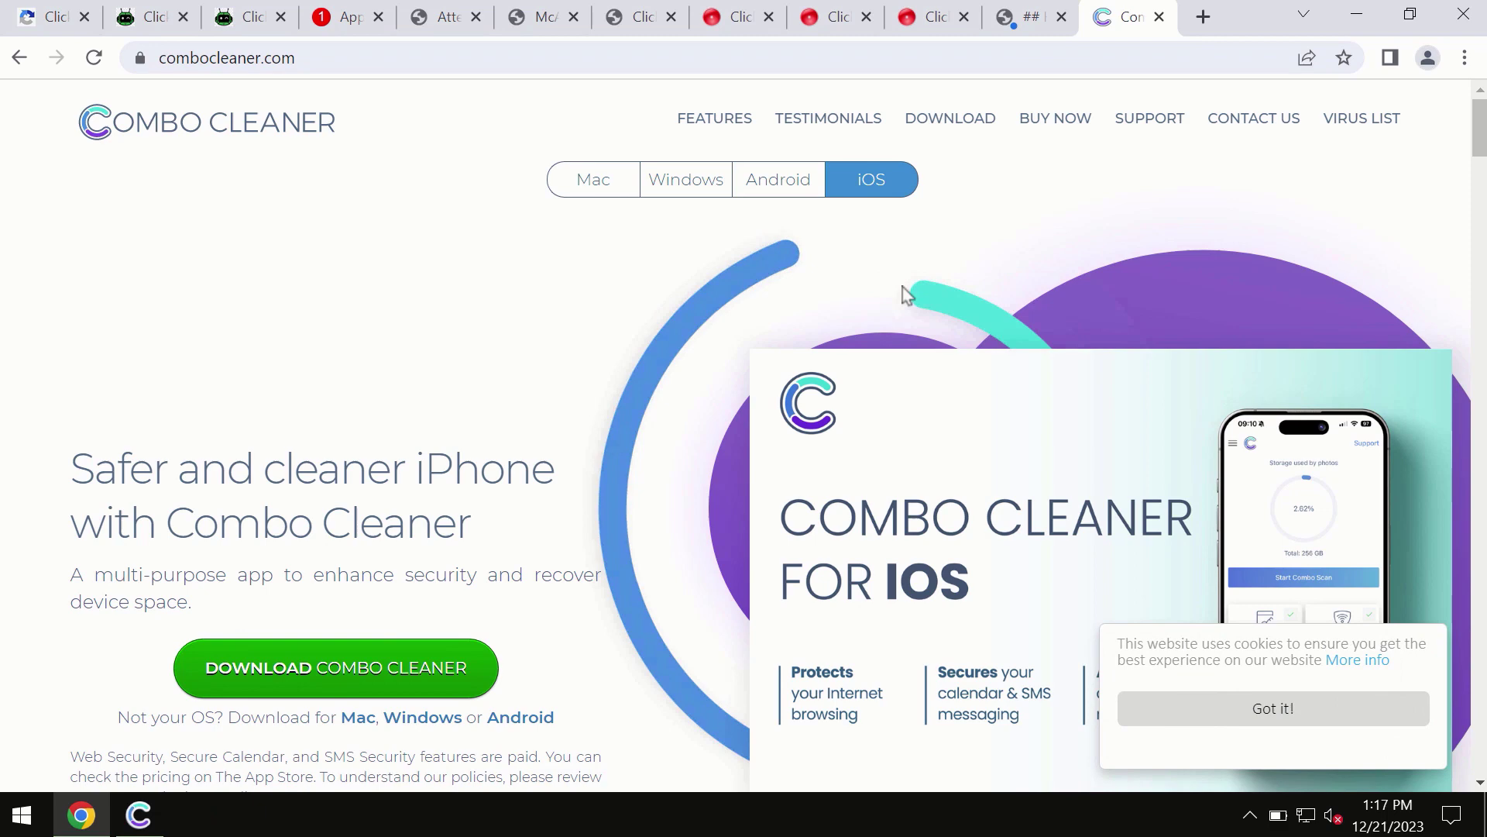
Run a Combo Cleaner Quick Scan, view the premium offer, then return to the results
left_click(1356, 14)
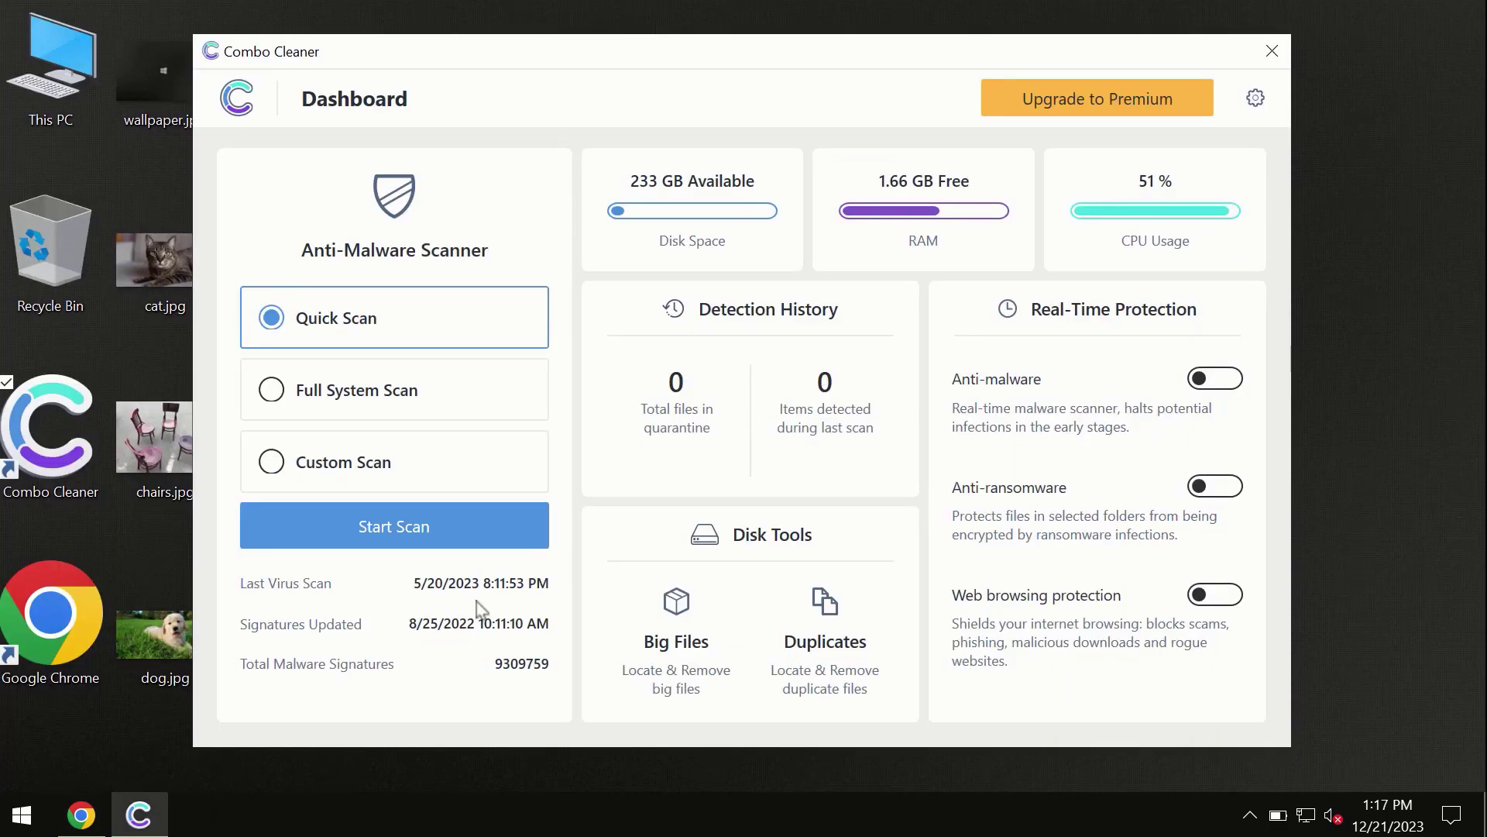
left_click(393, 534)
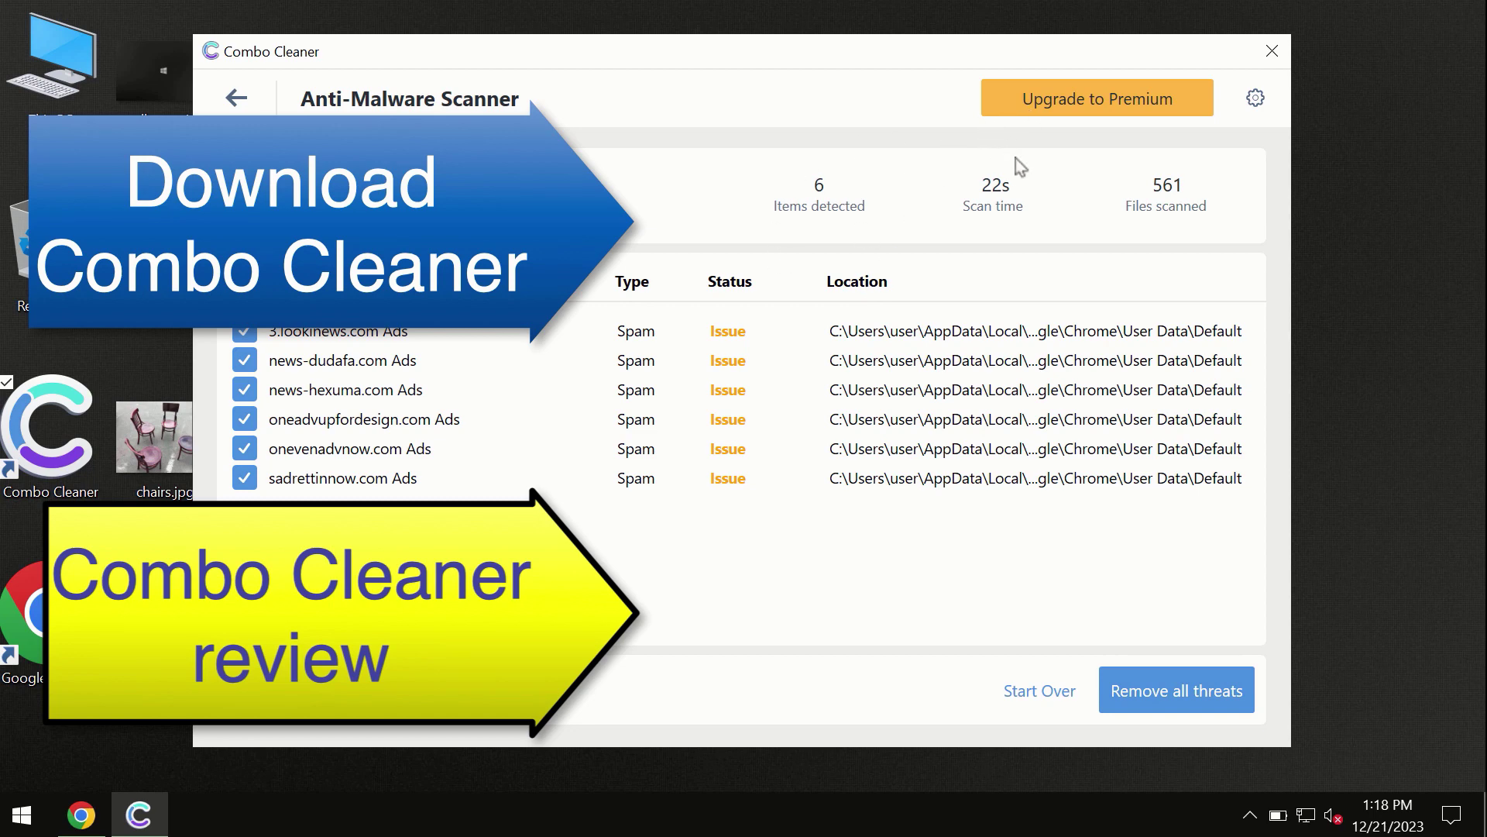
left_click(1065, 108)
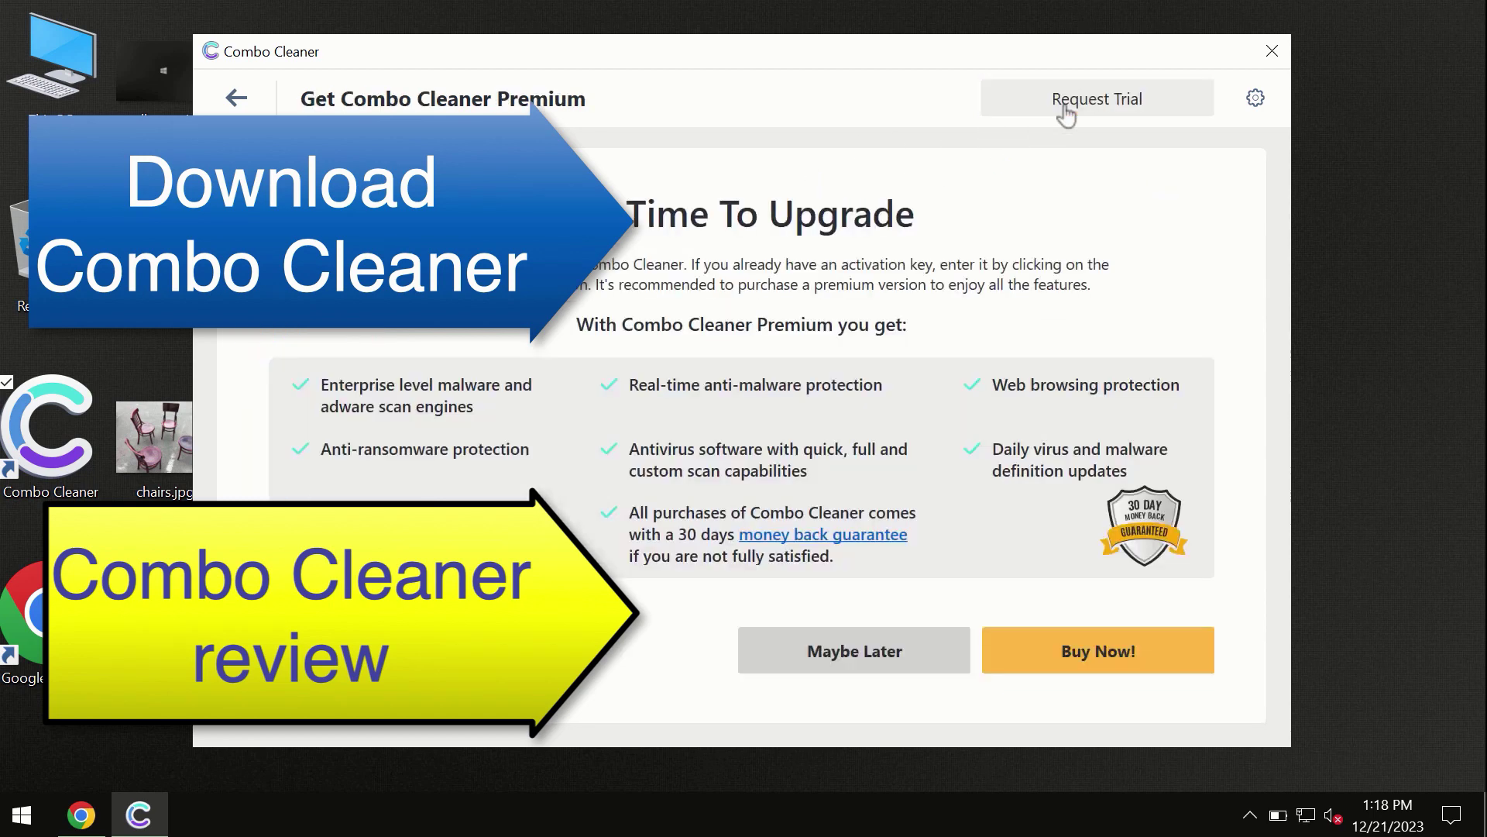
left_click(237, 98)
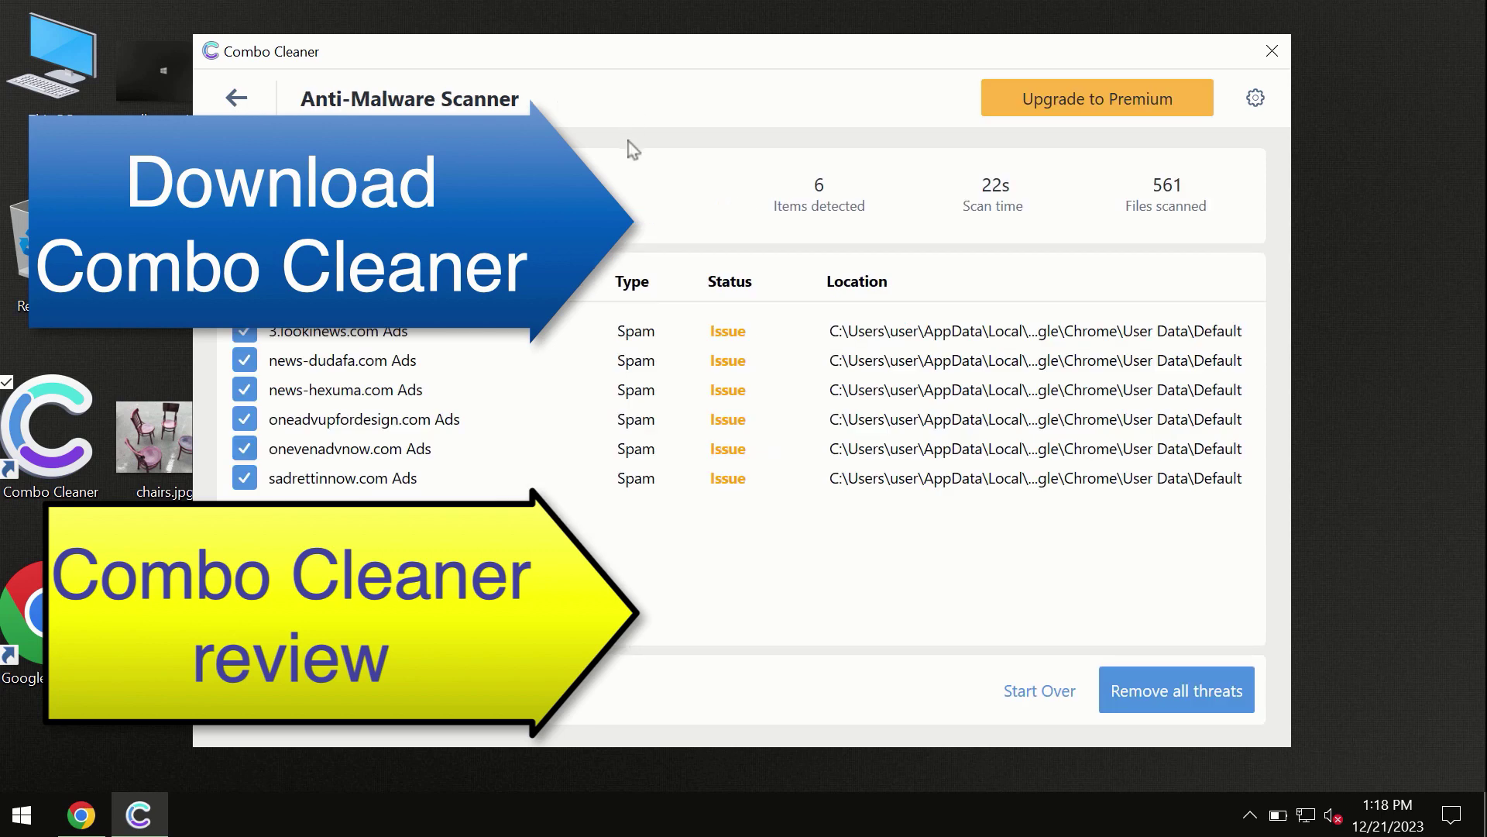